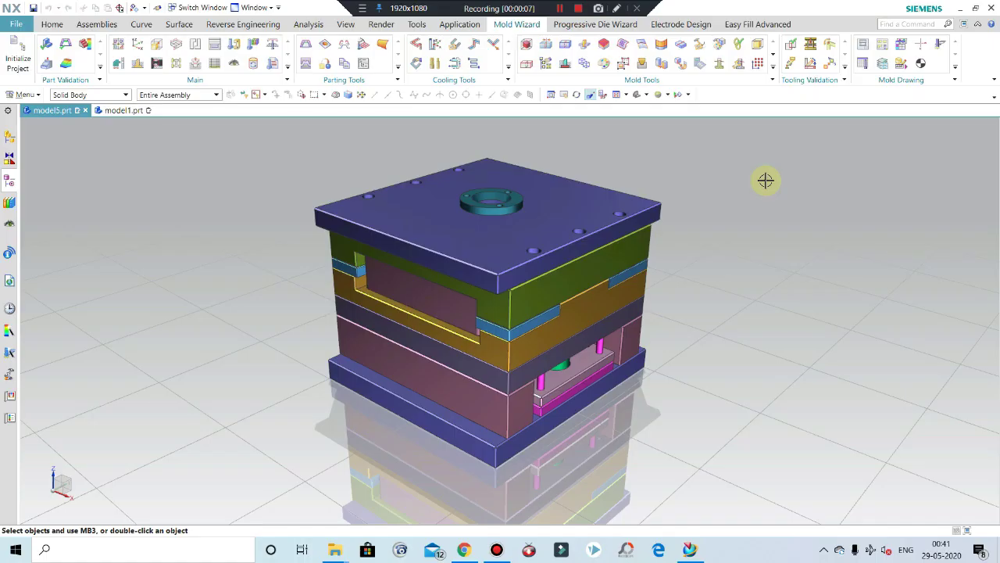
- In model1.prt, hide the yellow cap, purple ring, outer body, inner tube and small parts, leaving the pink head
left_click(125, 110)
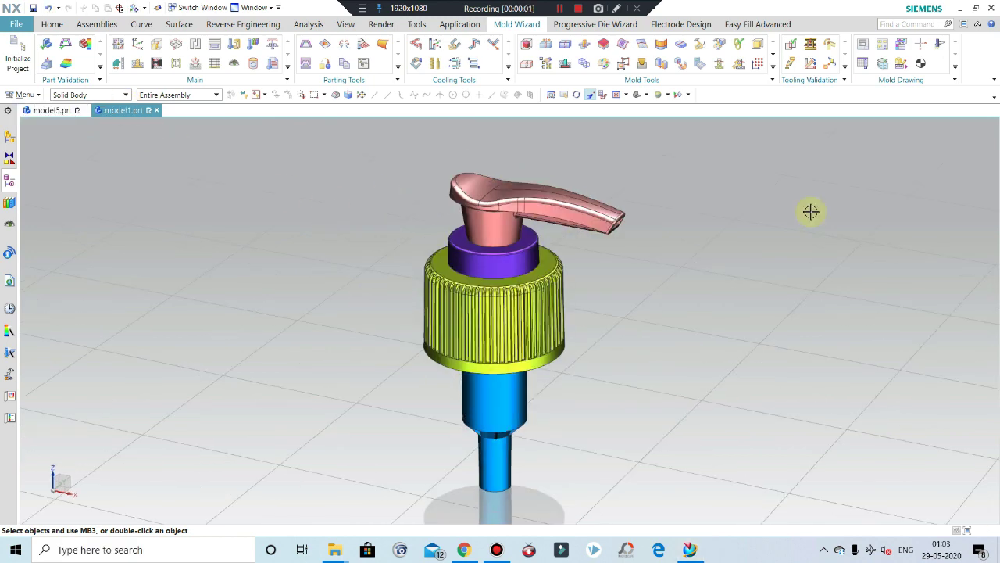
left_click(504, 336)
key("ctrl+b")
left_click(497, 262)
key("ctrl+b")
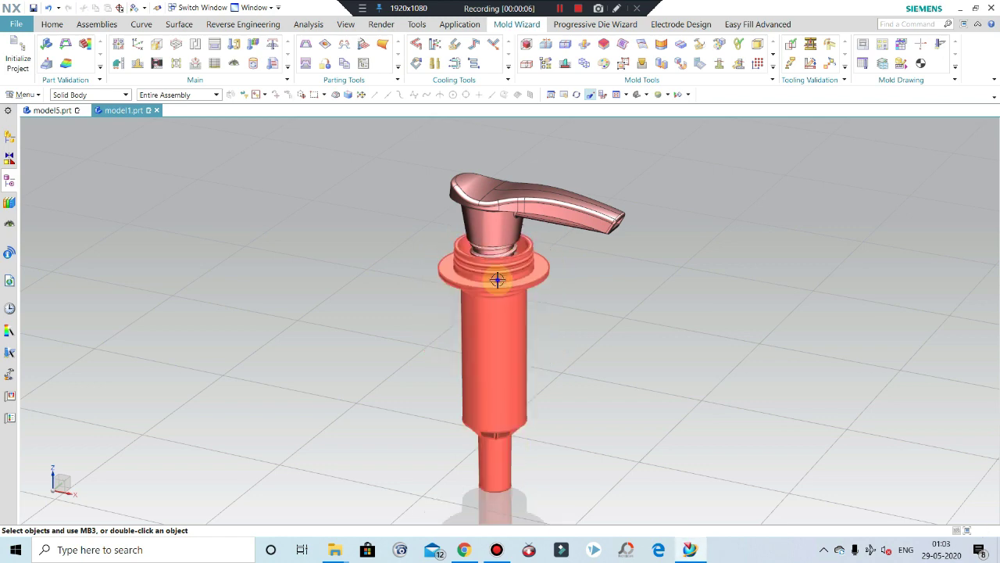
left_click(498, 279)
key("ctrl+b")
left_click(496, 317)
key("ctrl+b")
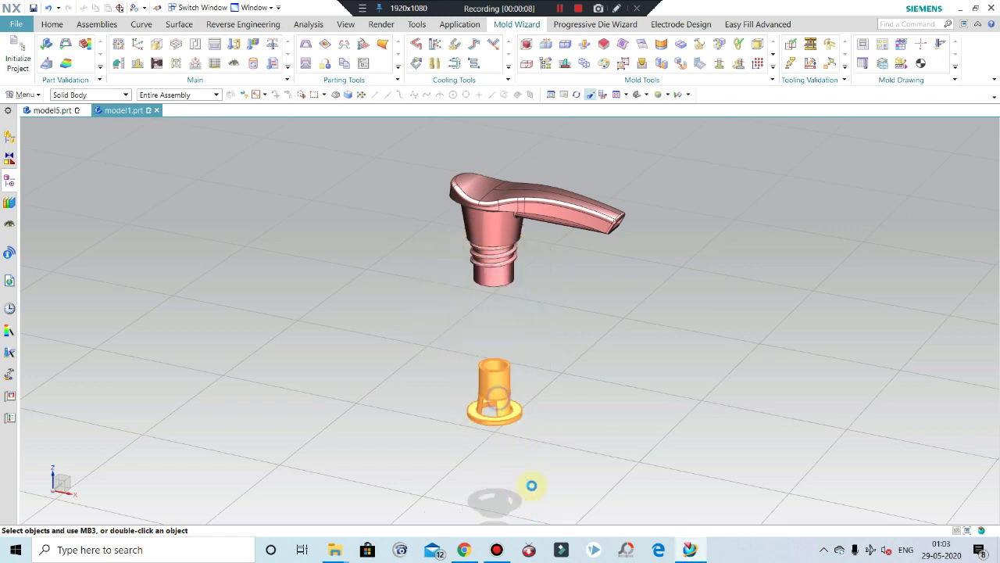
key("ctrl+b")
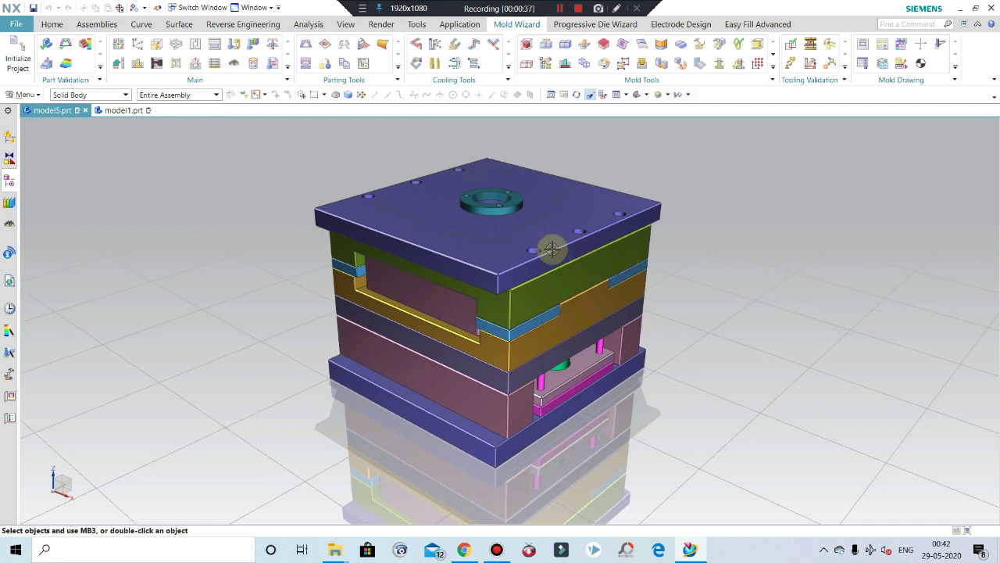
- Hide the blue top clamp plate and the green plate beneath it to expose the cavity plate
left_click(482, 208)
key("ctrl+b")
left_click(472, 257)
key("ctrl+b")
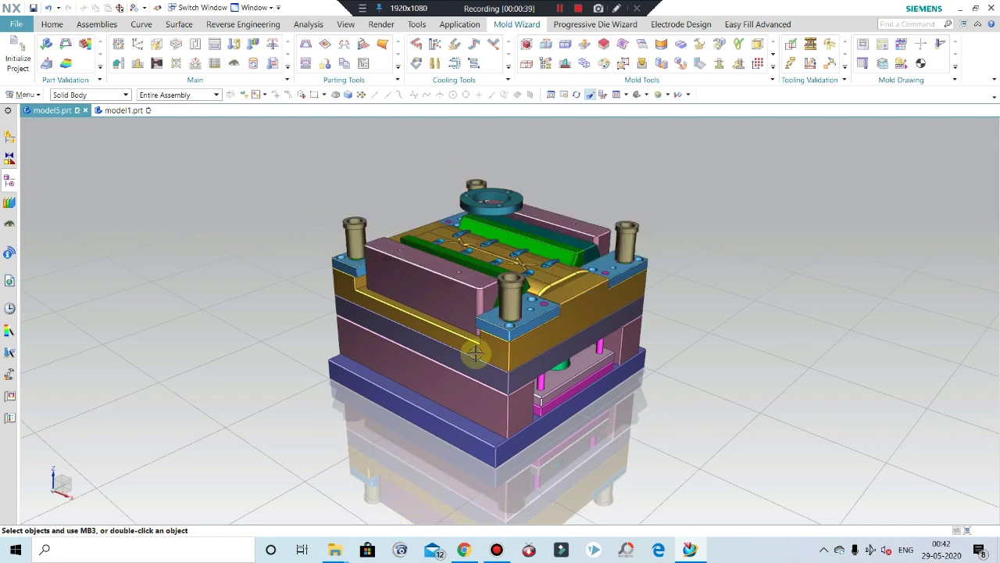
middle_click_drag(527, 277, 581, 242)
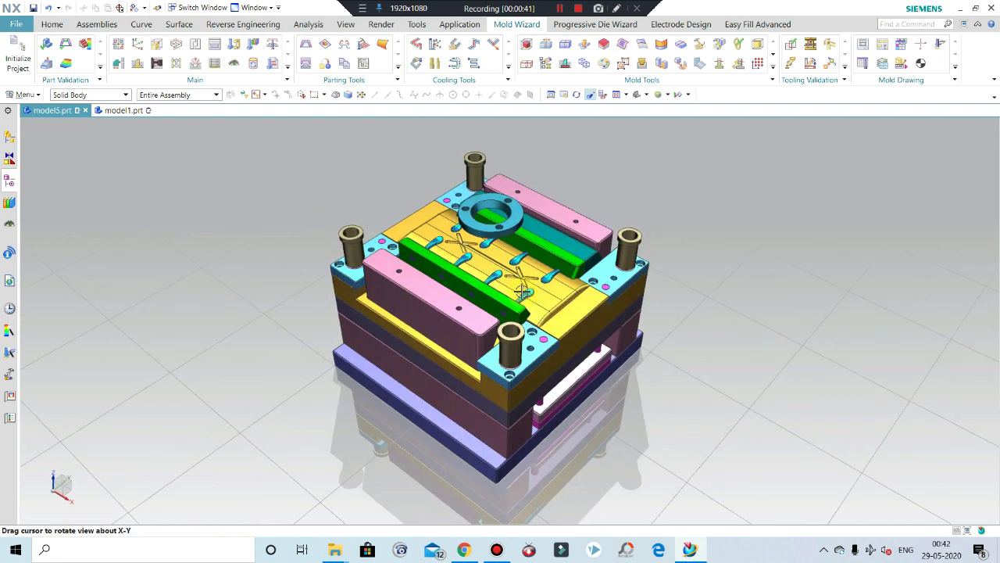
scroll(580, 242, "up", 3)
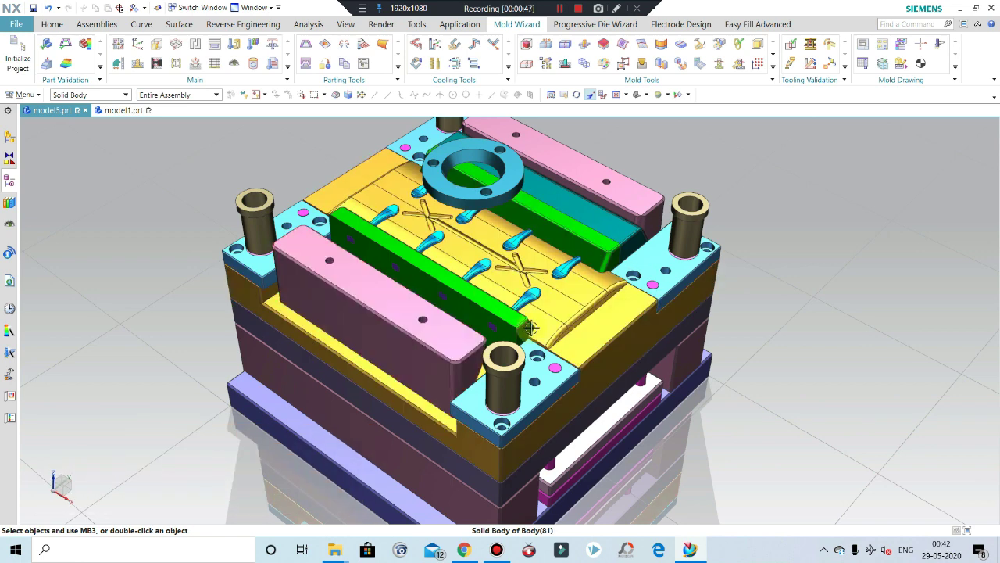
- Hide the cavity plate and zoom around the exposed core inserts, springs and guide pillars
left_click(557, 314)
key("ctrl+b")
middle_click_drag(571, 327, 580, 264)
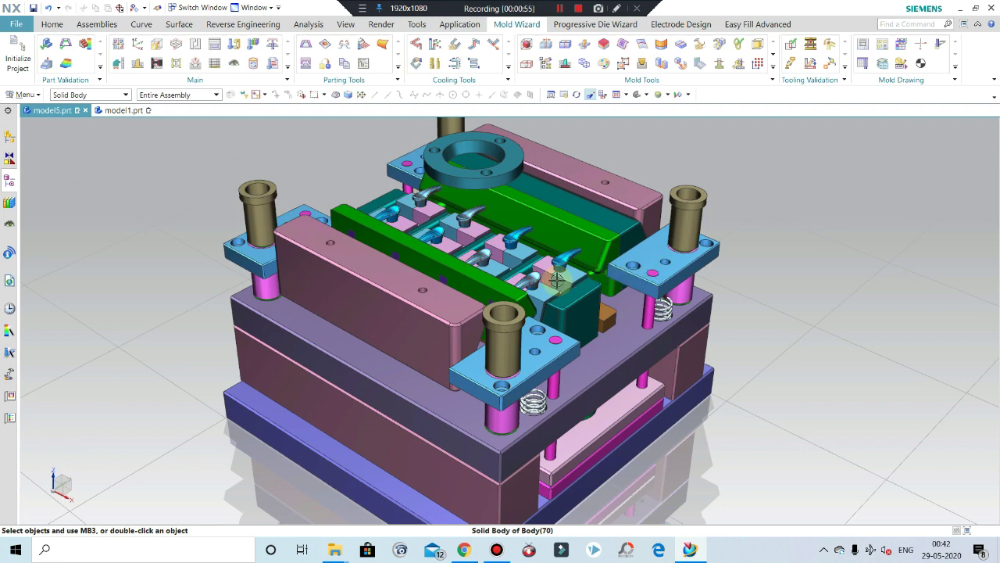
scroll(566, 274, "up", 1)
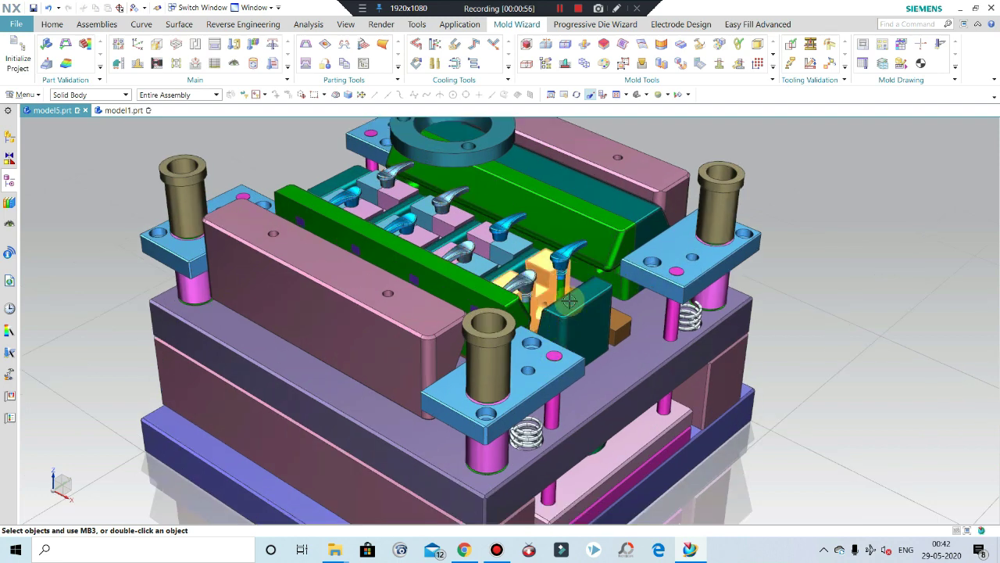
scroll(574, 287, "up", 1)
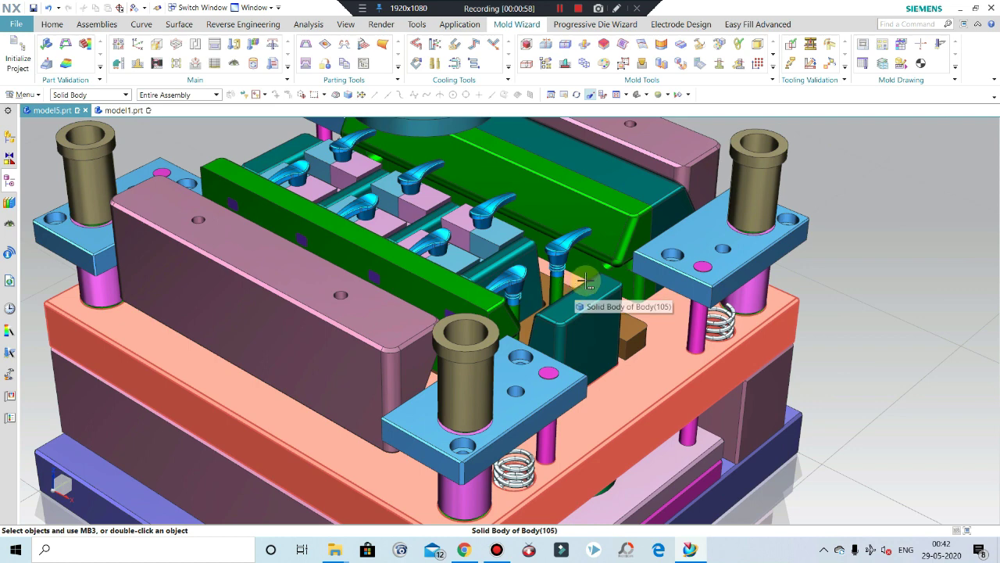
scroll(597, 273, "down", 2)
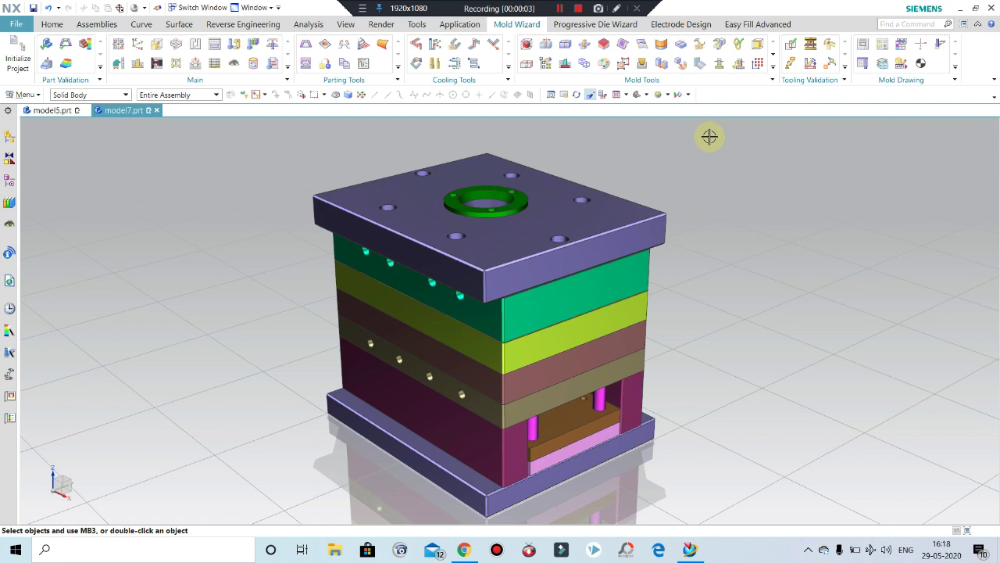
- Inspect the underside of the model5.prt knurled cap
left_click(56, 113)
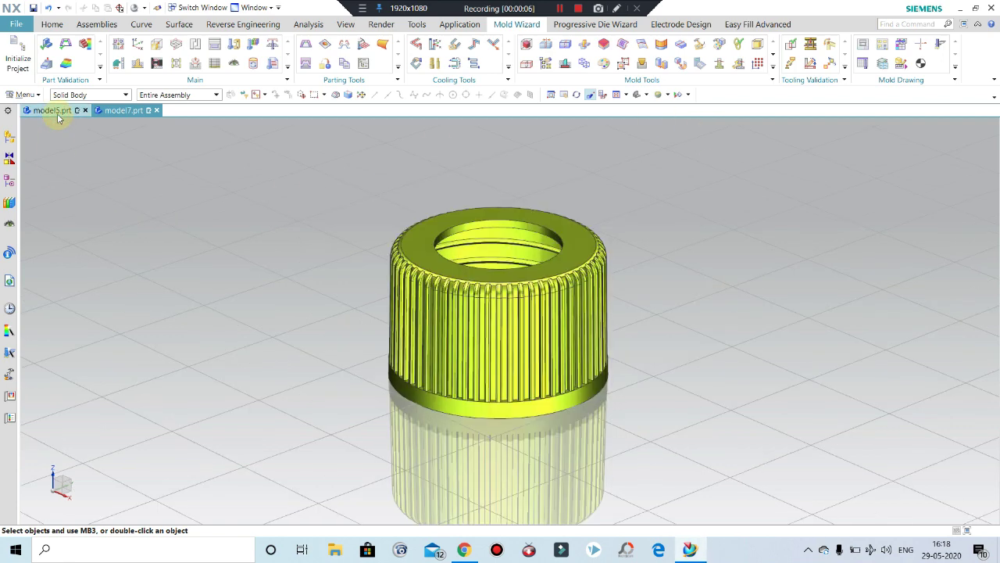
mouse_move(364, 377)
middle_mouse_down()
mouse_move(367, 322)
mouse_move(362, 378)
mouse_move(292, 308)
middle_mouse_up()
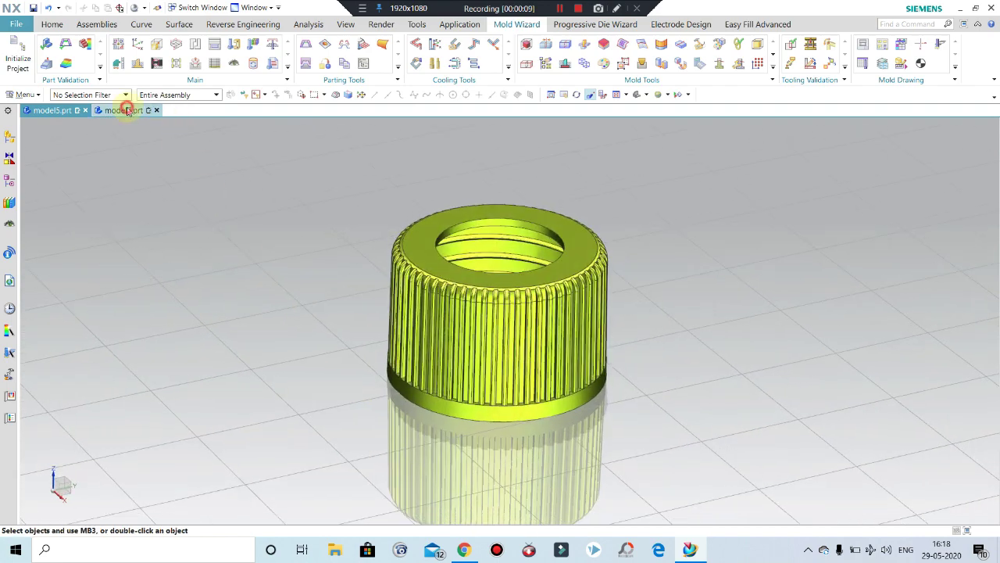
left_click(128, 110)
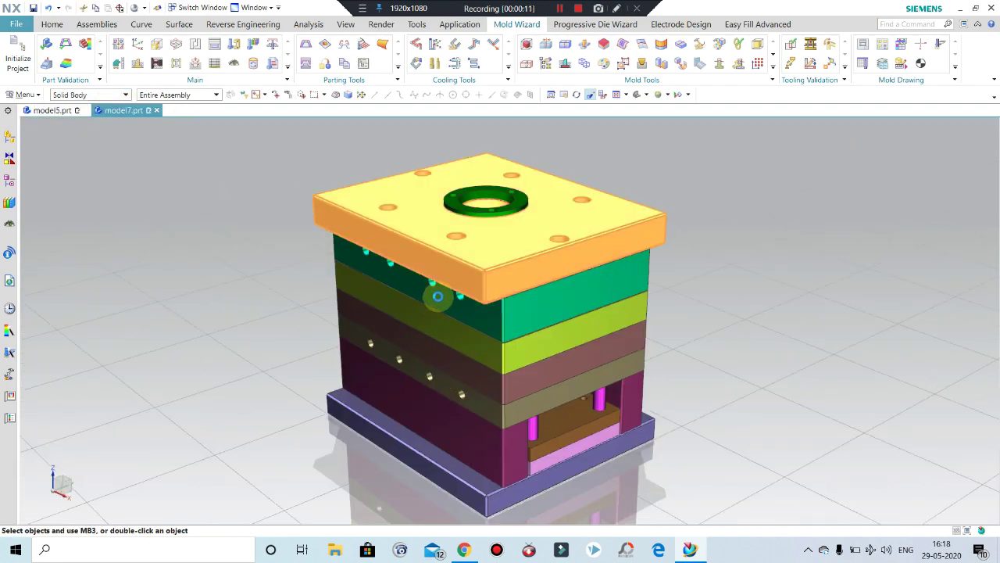
- Hide model7's top clamp plate and view the cavity-insert plate from above
left_click(426, 232)
key("ctrl+b")
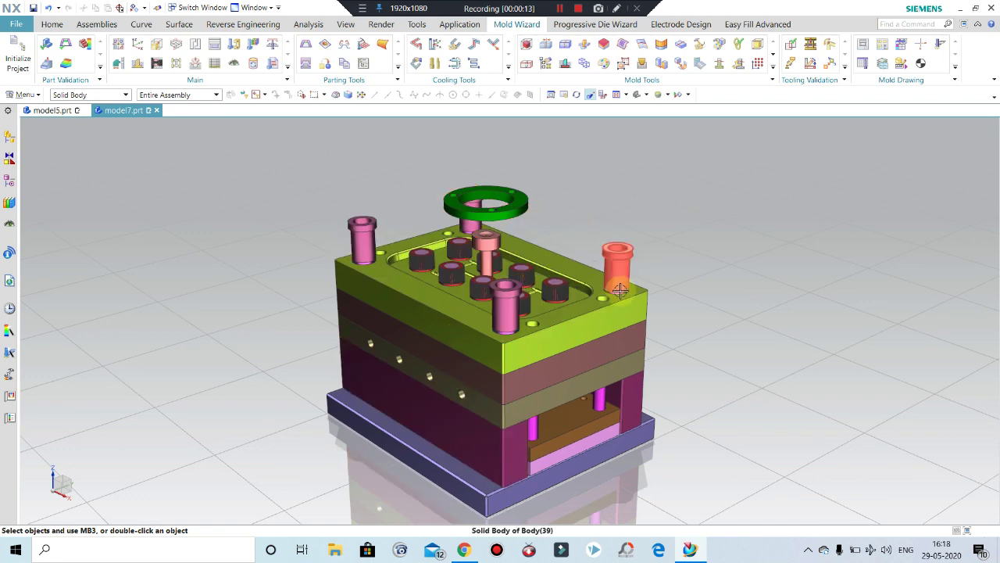
mouse_move(620, 291)
middle_mouse_down()
mouse_move(528, 330)
mouse_move(508, 325)
middle_mouse_up()
scroll(528, 331, "up", 3)
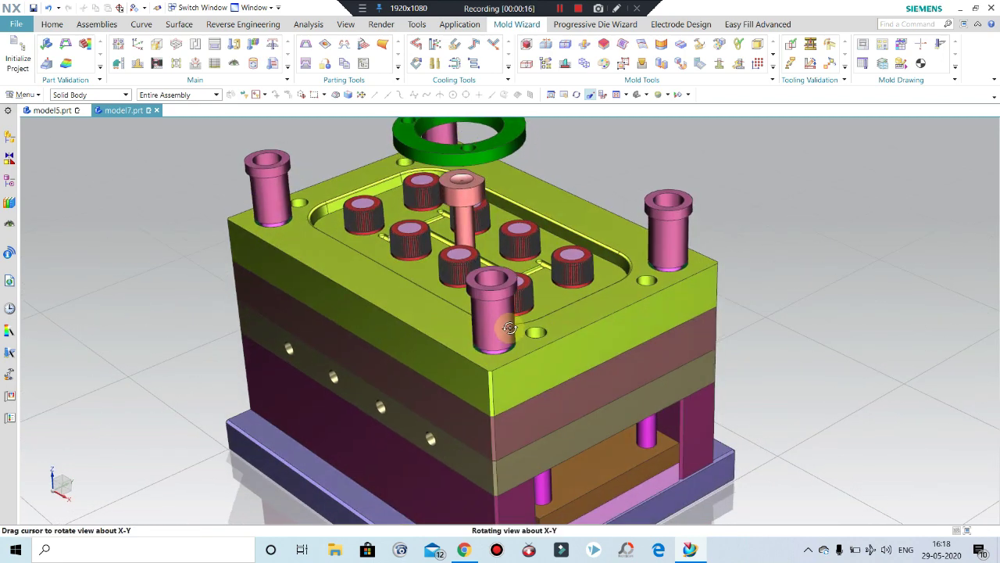
left_click(623, 267)
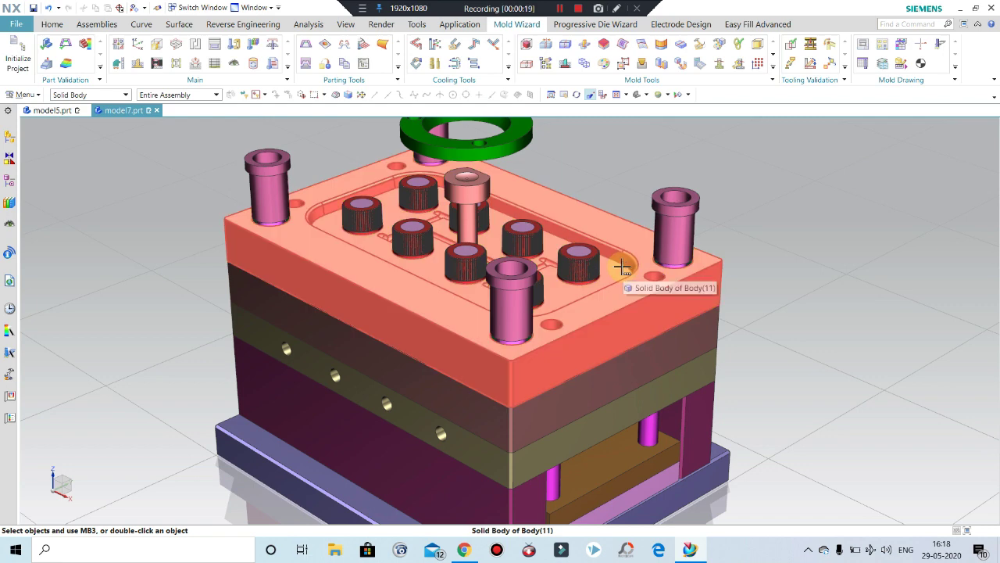
scroll(617, 262, "down", 2)
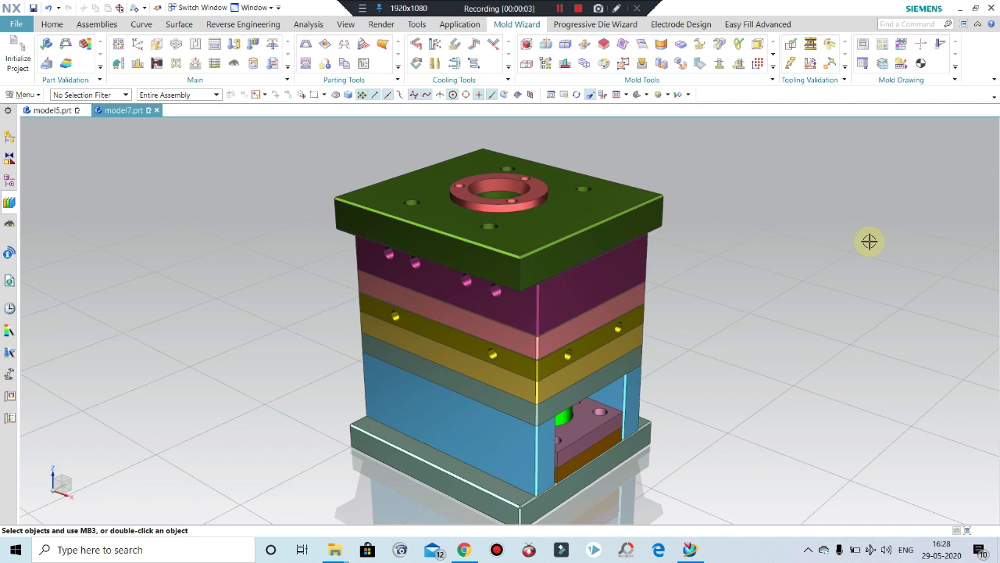
- Inspect the model5.prt sprue bushing part from below
left_click(49, 110)
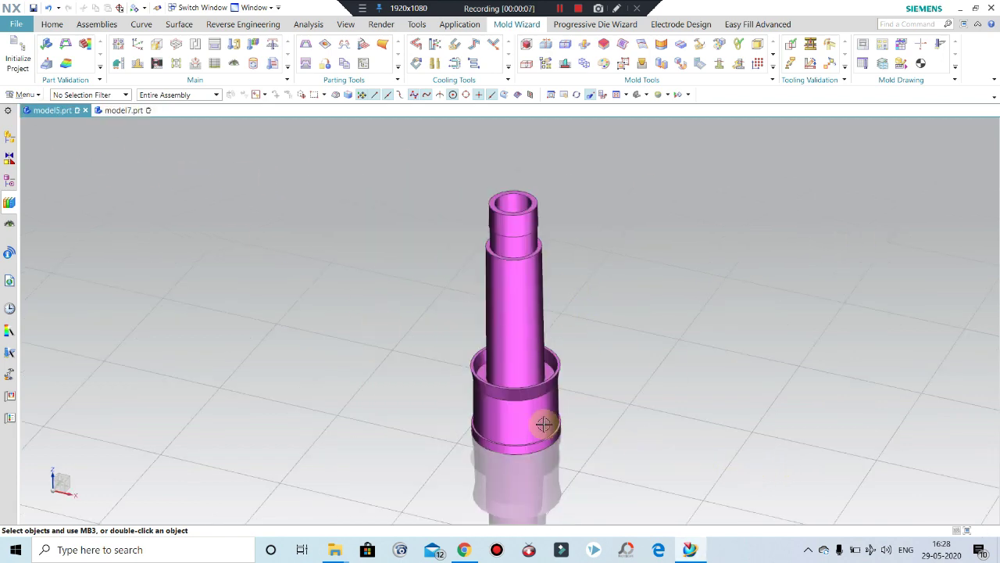
mouse_move(518, 425)
middle_mouse_down()
mouse_move(525, 372)
mouse_move(523, 420)
middle_mouse_up()
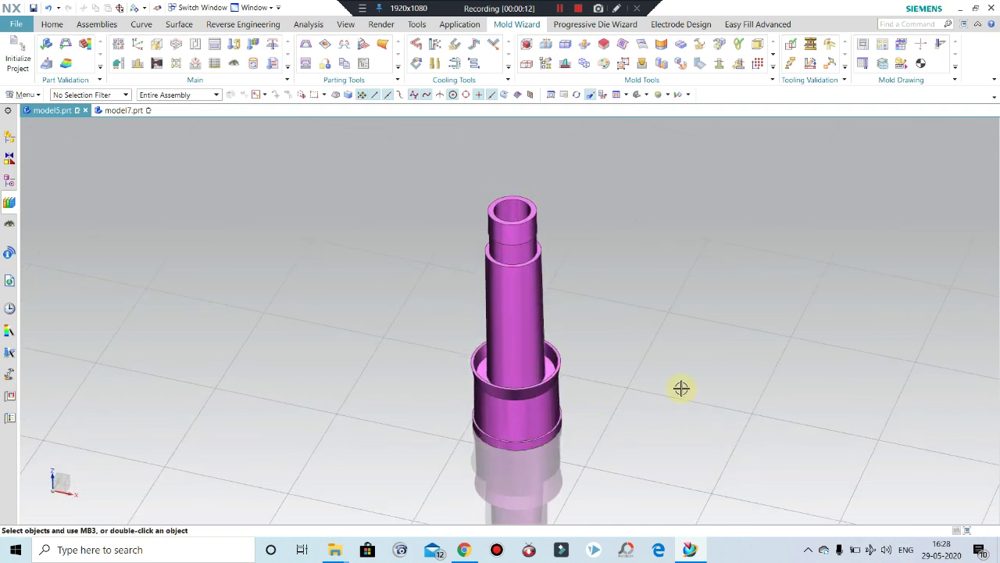
mouse_move(124, 110)
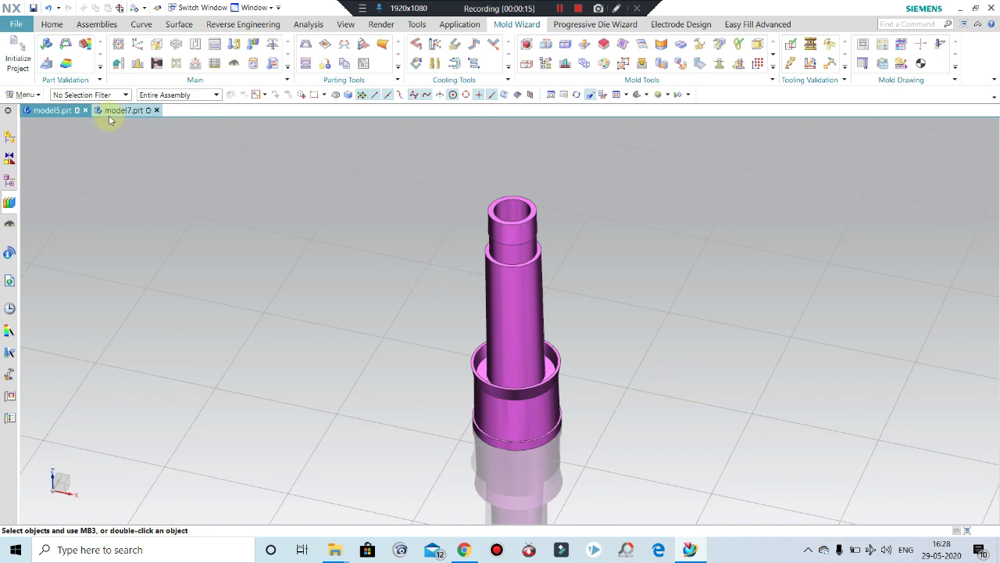
left_click(113, 112)
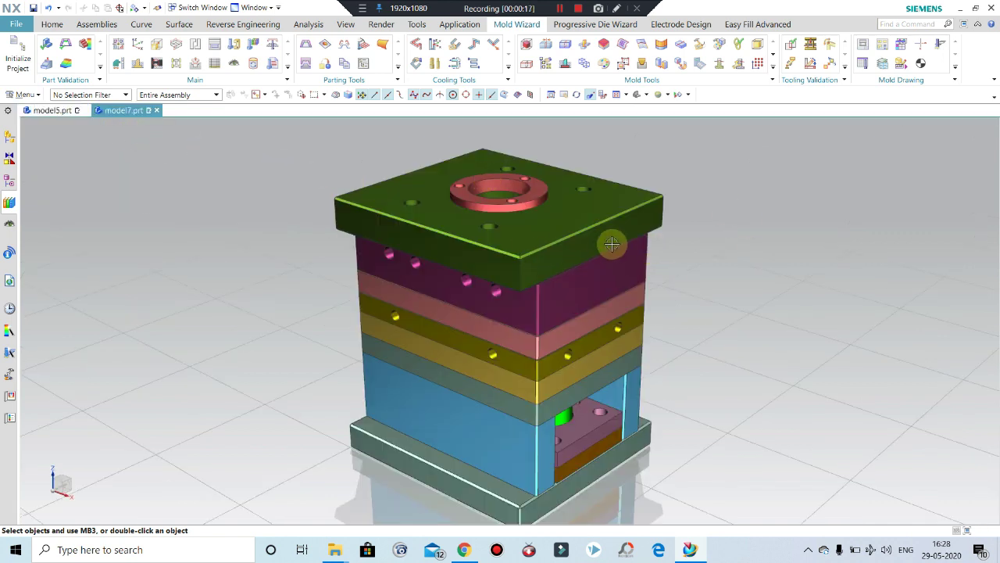
- In model7.prt, hide the green top clamp plate and the plate beneath it
left_click(603, 217)
key("ctrl+b")
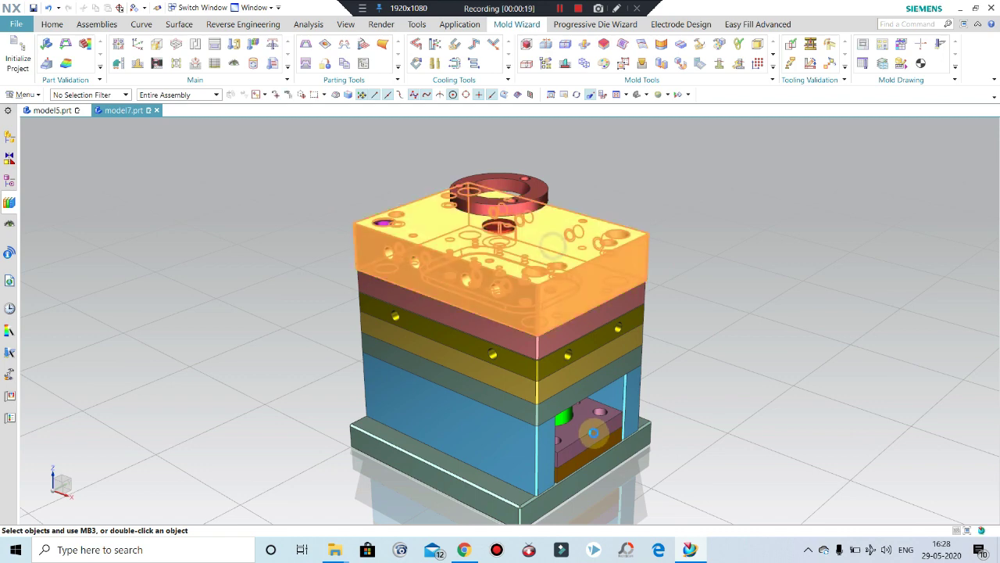
key("ctrl+b")
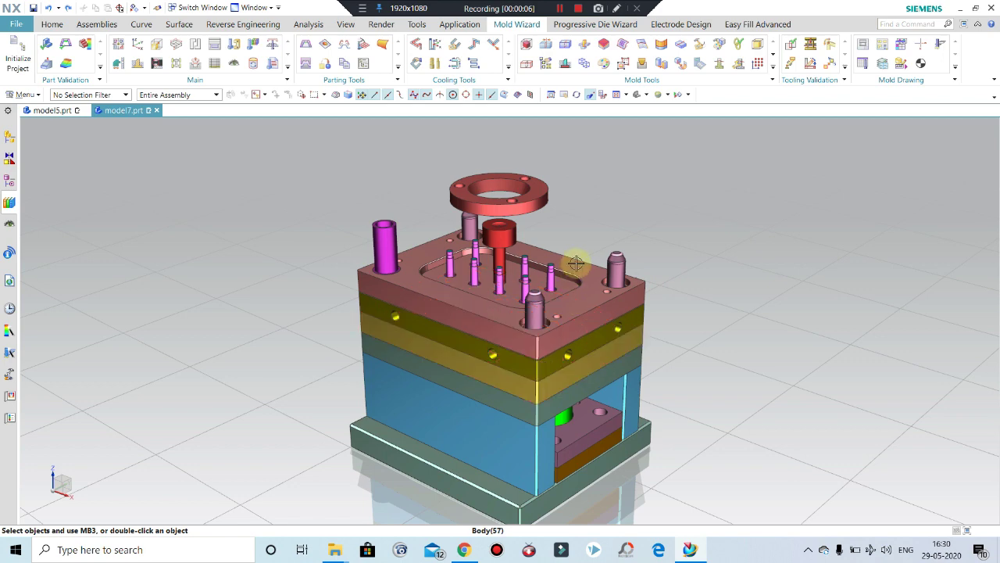
- Hide the pinkish-red plate to view the pins, then undo to restore it
left_click(739, 296)
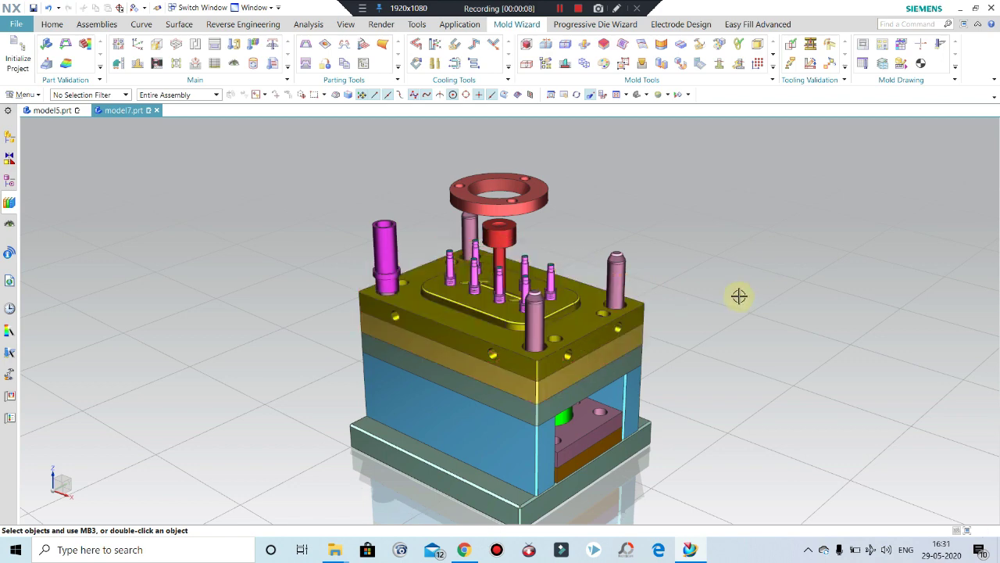
key("ctrl+z")
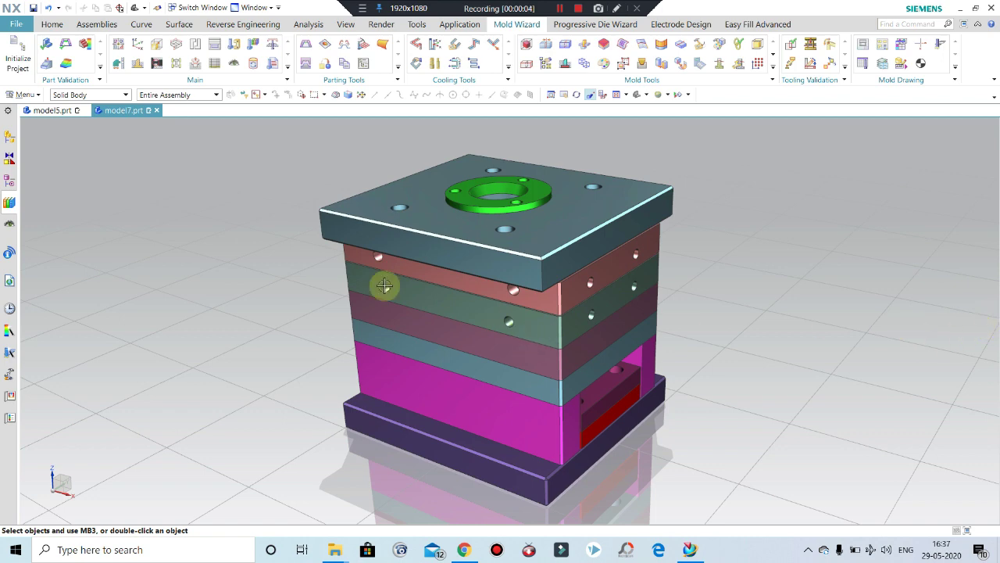
- In model7.prt, hide the top clamp plate and the next plate to expose the red inserts
left_click(49, 110)
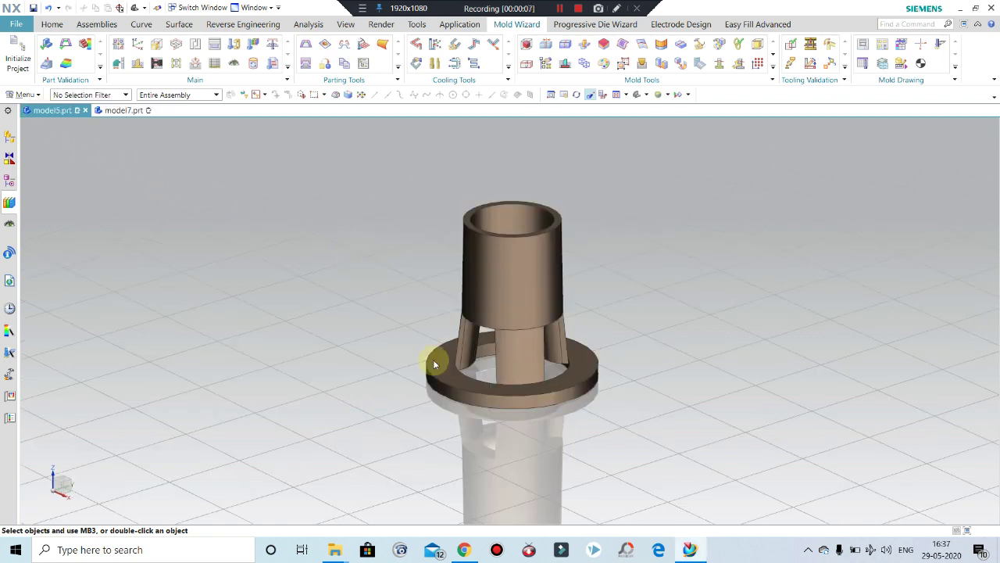
left_click(117, 110)
key("ctrl+b")
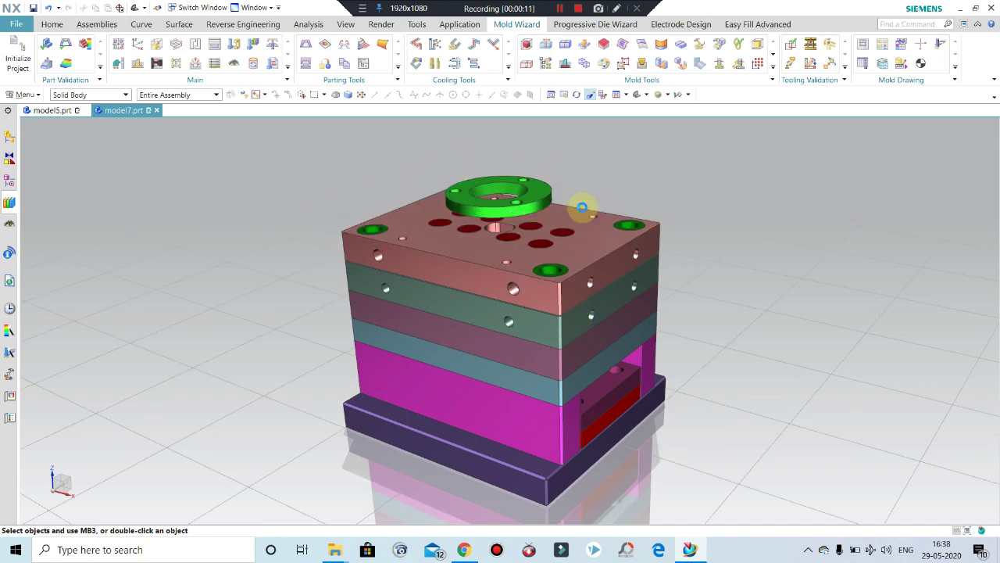
left_click(590, 266)
key("ctrl+b")
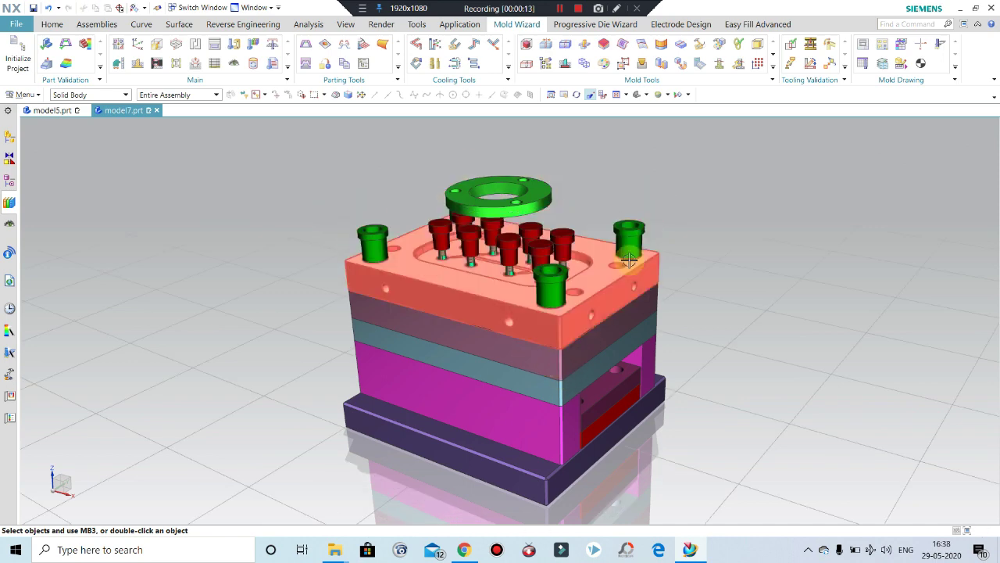
- Orbit and zoom around the exposed inserts and guide bushings to a top-down view
middle_click_drag(645, 261, 641, 266)
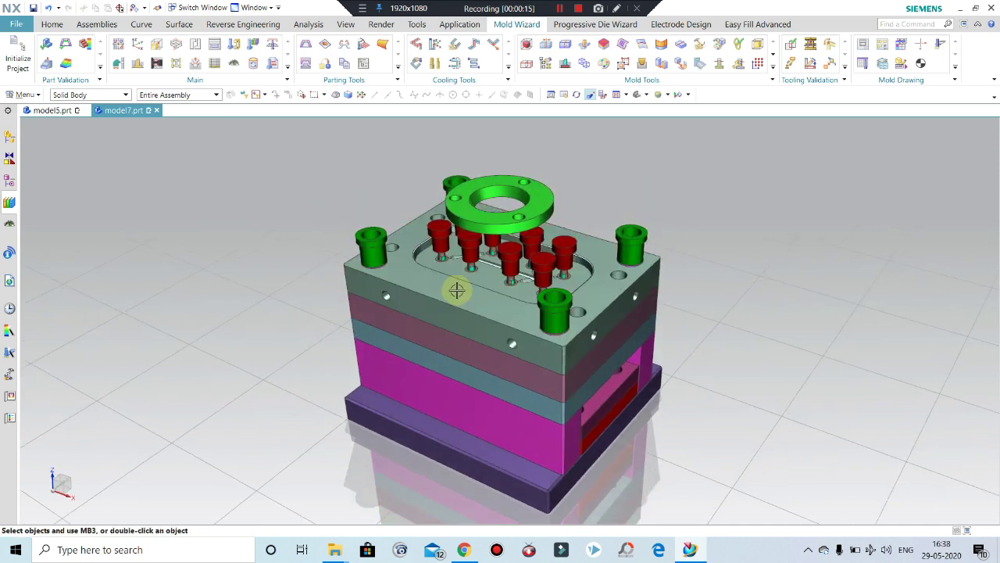
scroll(473, 290, "up", 3)
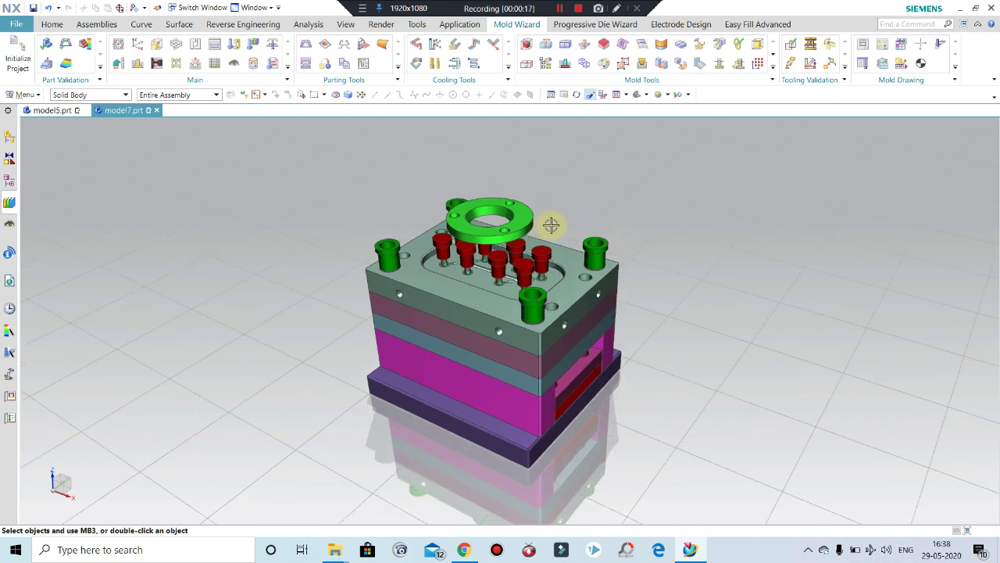
middle_click_drag(553, 226, 566, 217)
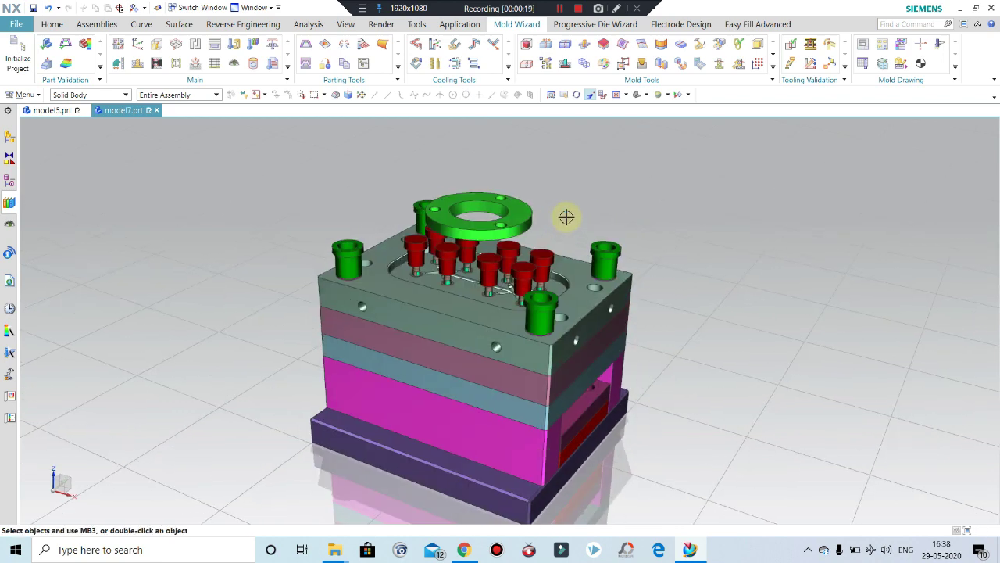
scroll(616, 292, "up", 2)
scroll(587, 337, "down", 2)
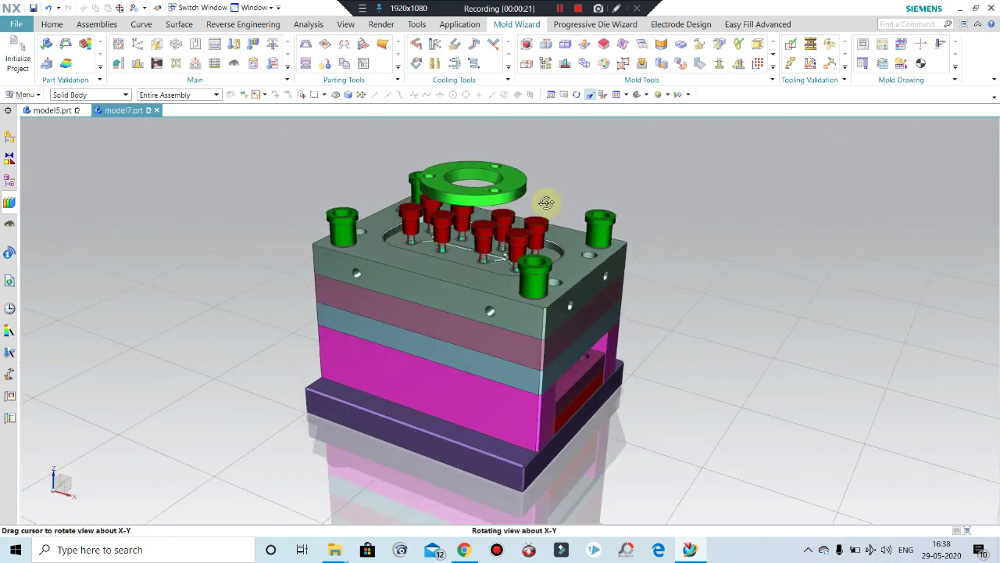
middle_click_drag(551, 204, 545, 205)
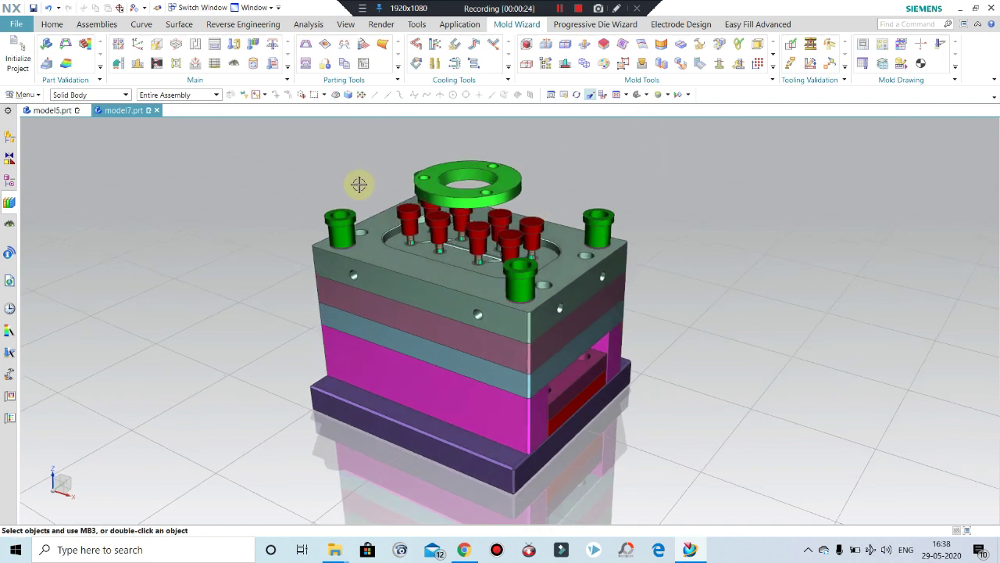
mouse_move(359, 184)
middle_mouse_down()
mouse_move(333, 190)
mouse_move(393, 196)
mouse_move(386, 223)
mouse_move(393, 198)
middle_mouse_up()
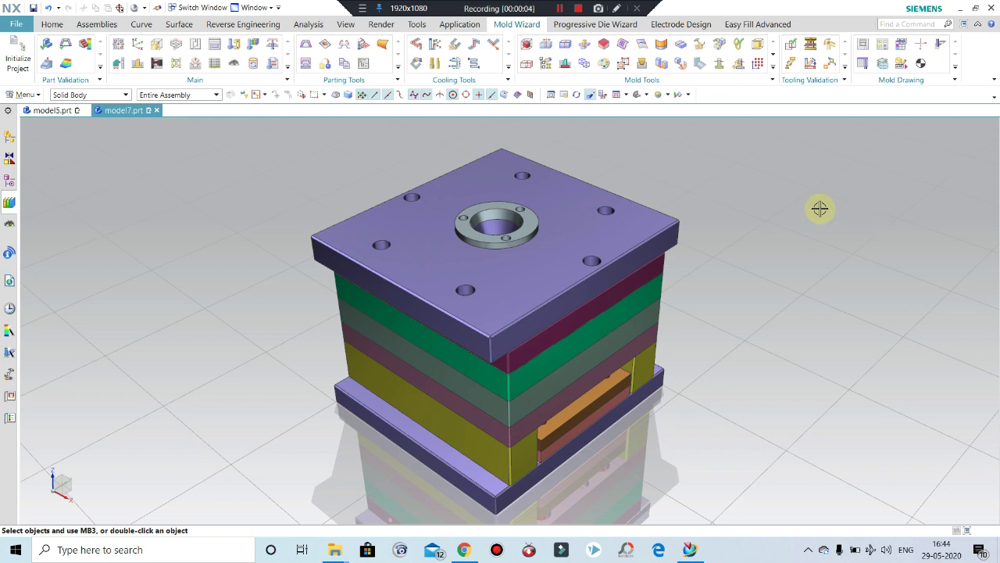
- View the model5 threaded cap part from the front
left_click(47, 110)
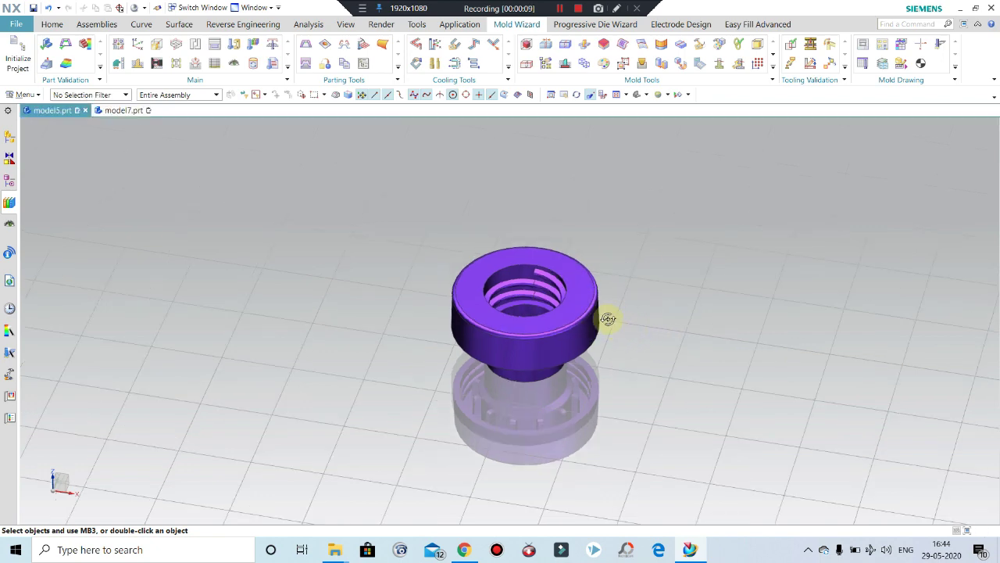
mouse_move(607, 317)
middle_mouse_down()
mouse_move(593, 295)
mouse_move(594, 331)
middle_mouse_up()
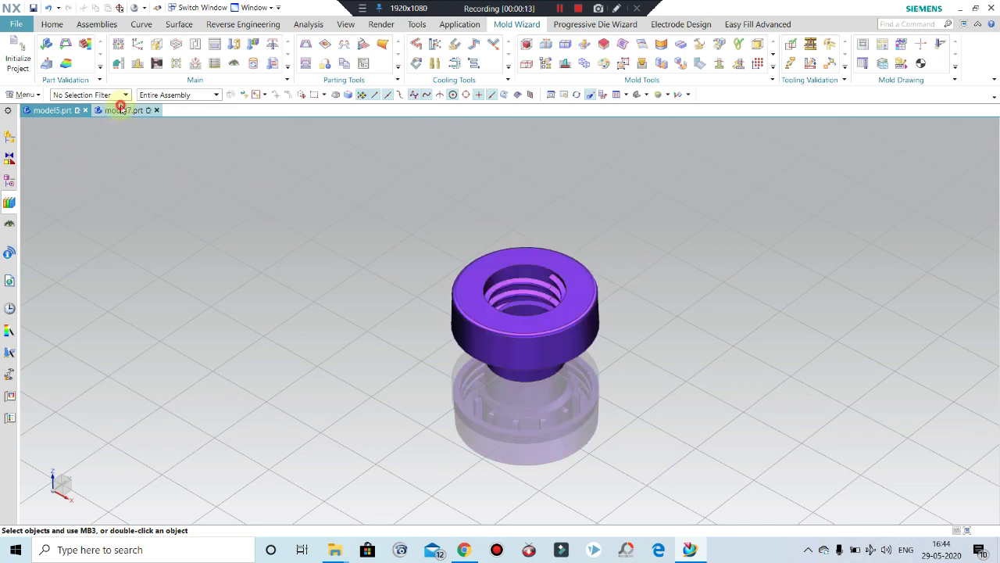
left_click(122, 110)
- In model7, hide the top clamp plate, the pink plate and one green core
left_click(572, 195)
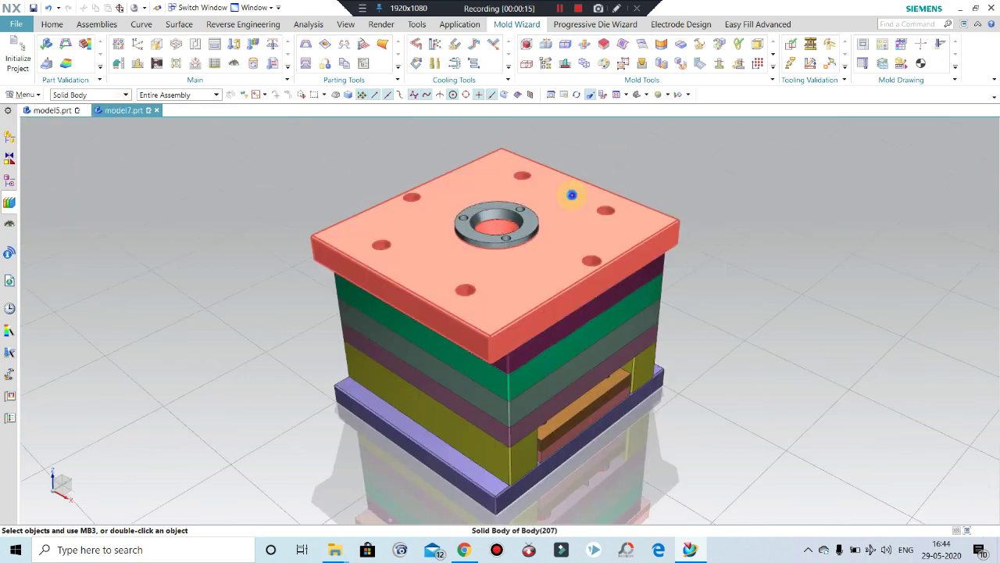
key("ctrl+b")
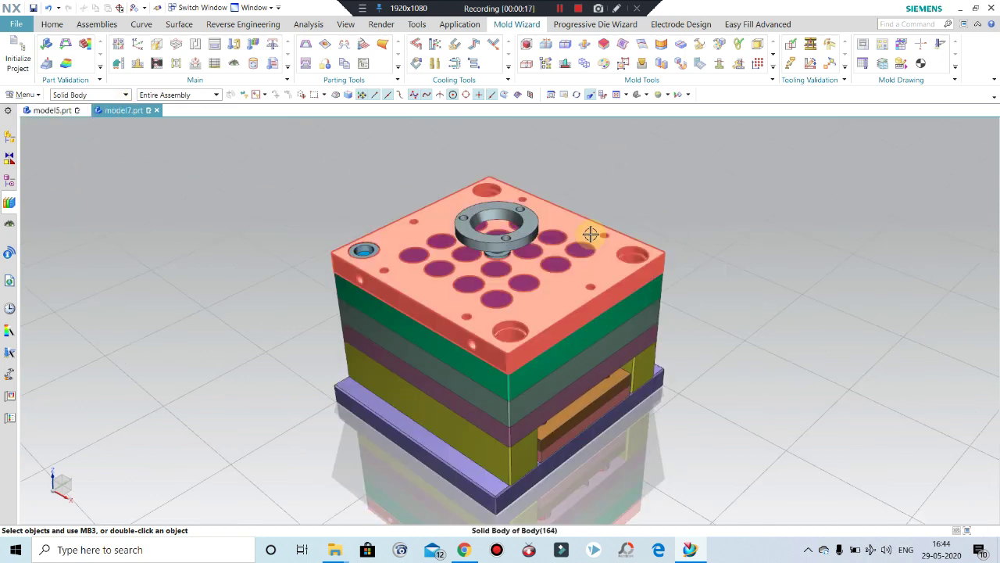
left_click(591, 235)
key("ctrl+b")
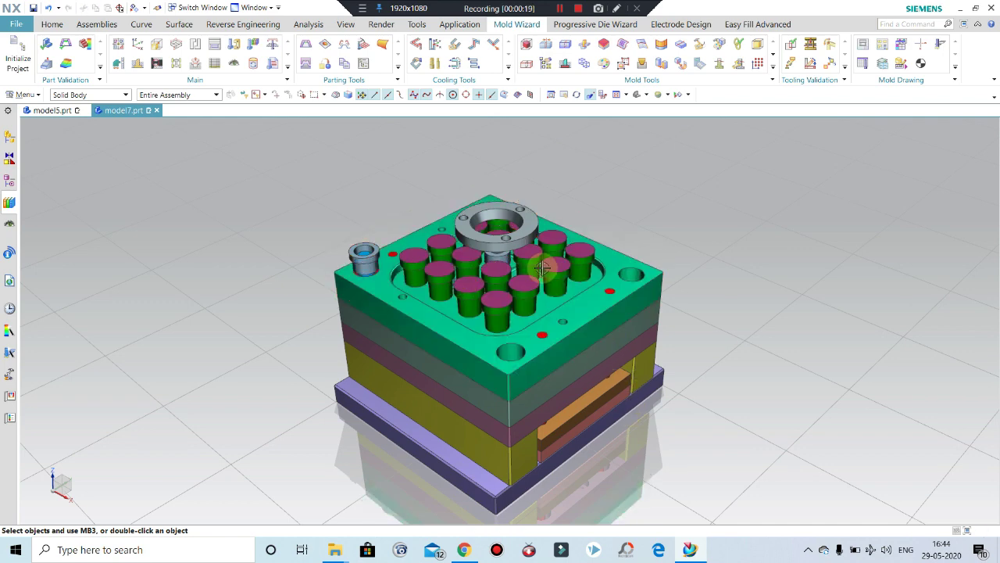
left_click(554, 270)
key("ctrl+b")
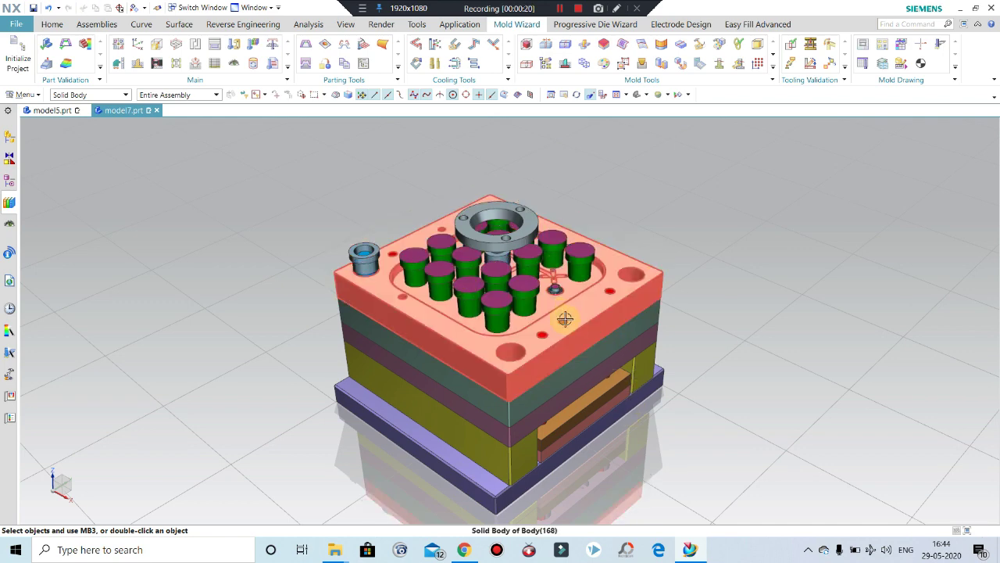
- Hide the orange cavity plate to reveal ejector pins and springs, viewed from a low side angle
mouse_move(562, 313)
middle_mouse_down()
mouse_move(566, 323)
mouse_move(601, 291)
middle_mouse_up()
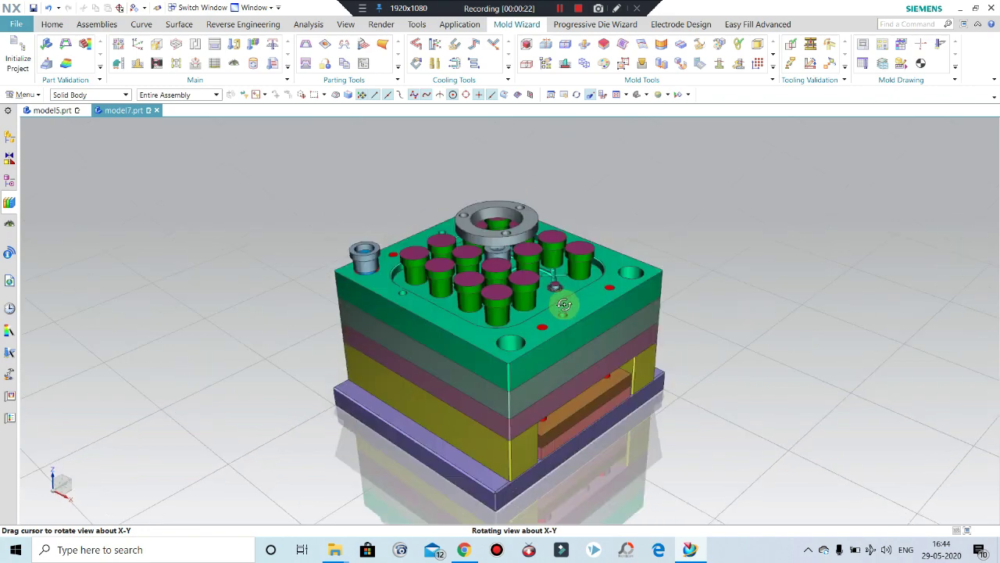
left_click(601, 291)
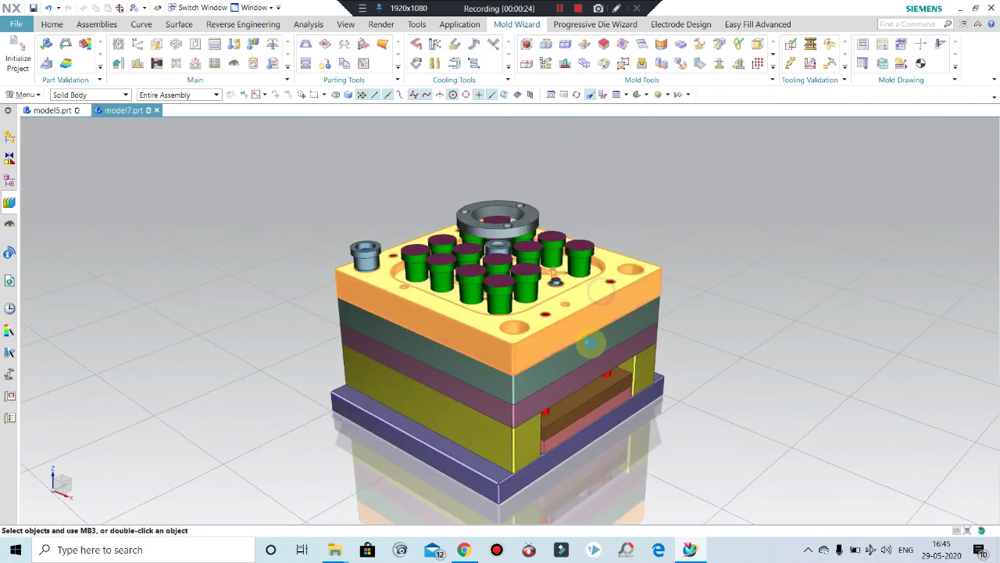
key("ctrl+b")
mouse_move(668, 290)
middle_mouse_down()
mouse_move(607, 268)
mouse_move(647, 316)
mouse_move(610, 295)
middle_mouse_up()
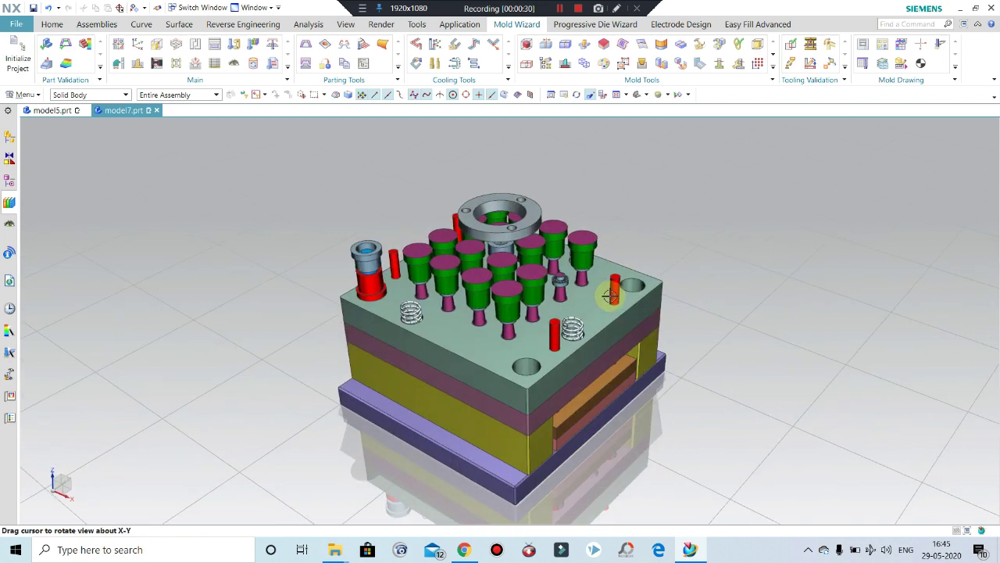
scroll(574, 266, "down", 1)
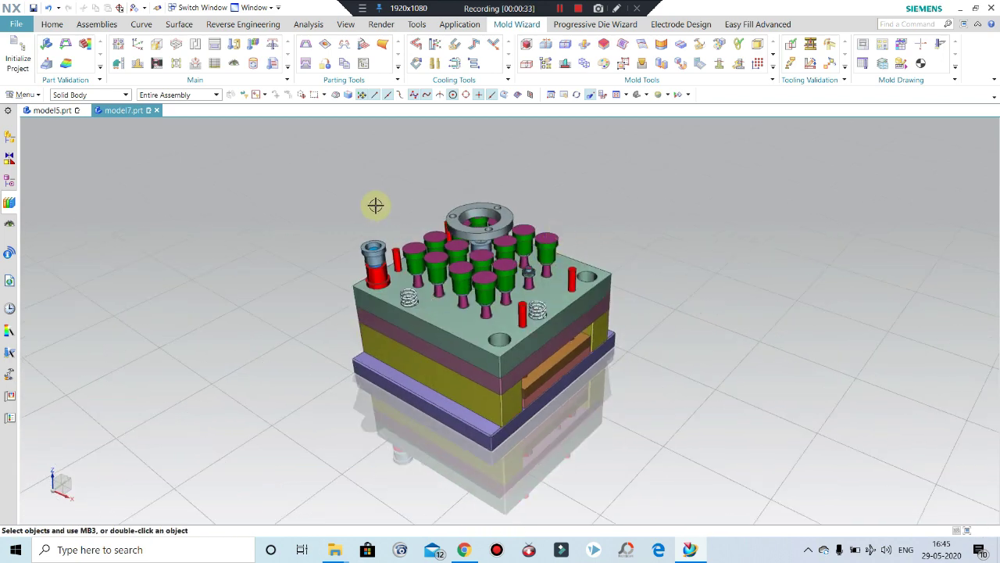
scroll(383, 205, "up", 1)
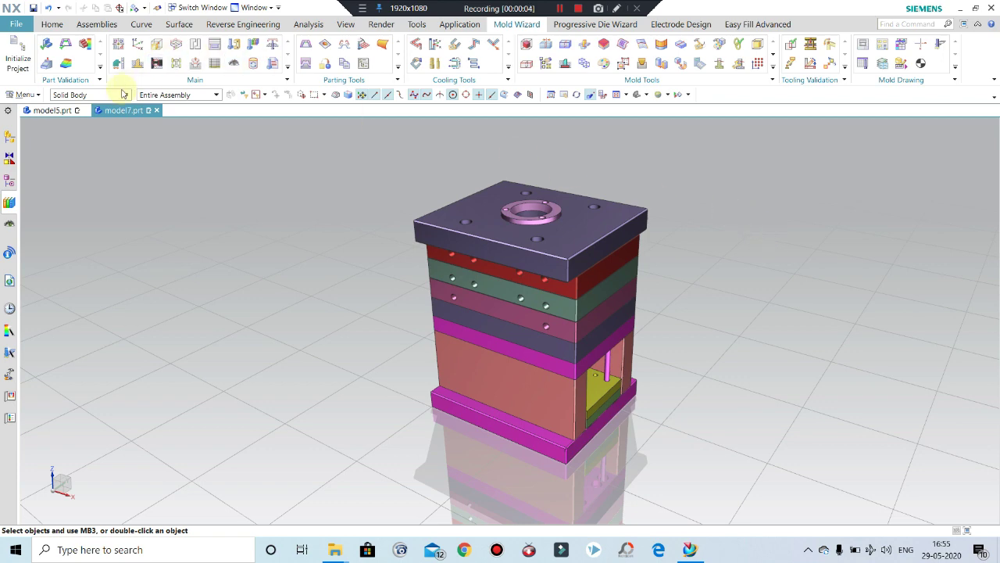
- Rotate the model5 tube part to inspect it
left_click(48, 115)
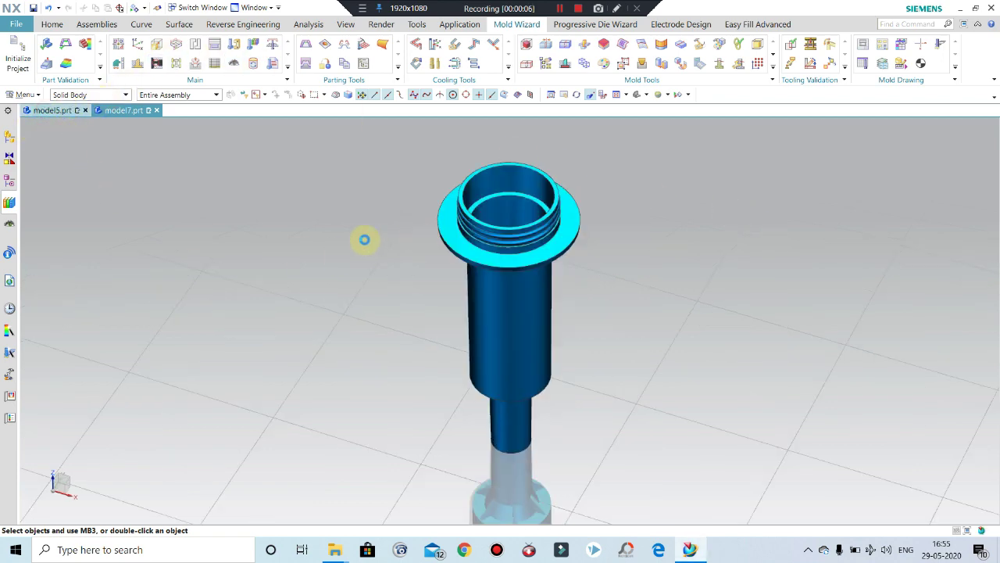
mouse_move(601, 337)
middle_mouse_down()
mouse_move(605, 305)
mouse_move(614, 315)
mouse_move(605, 336)
middle_mouse_up()
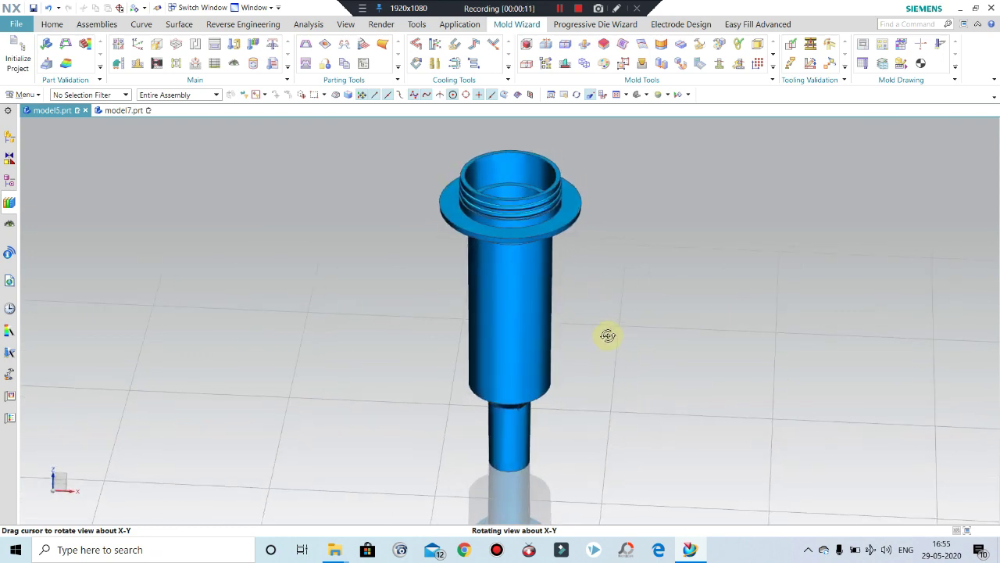
left_click(124, 110)
- Fit the model7 mold in view and hide its top clamp plate, toggling it back twice before leaving it hidden
mouse_move(725, 246)
middle_mouse_down()
mouse_move(721, 230)
mouse_move(723, 243)
mouse_move(675, 254)
middle_mouse_up()
key("ctrl+f")
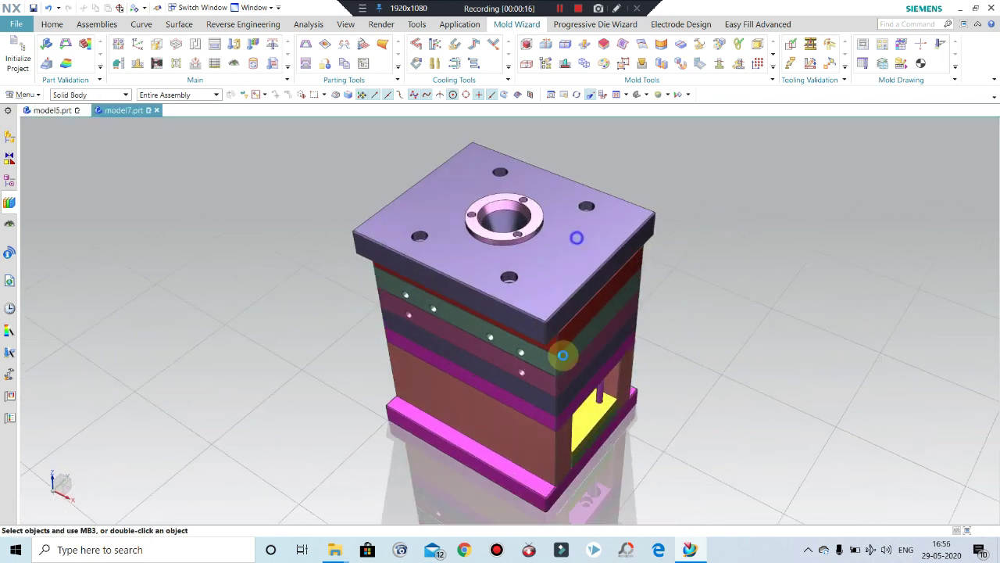
left_click(546, 270)
key("ctrl+b")
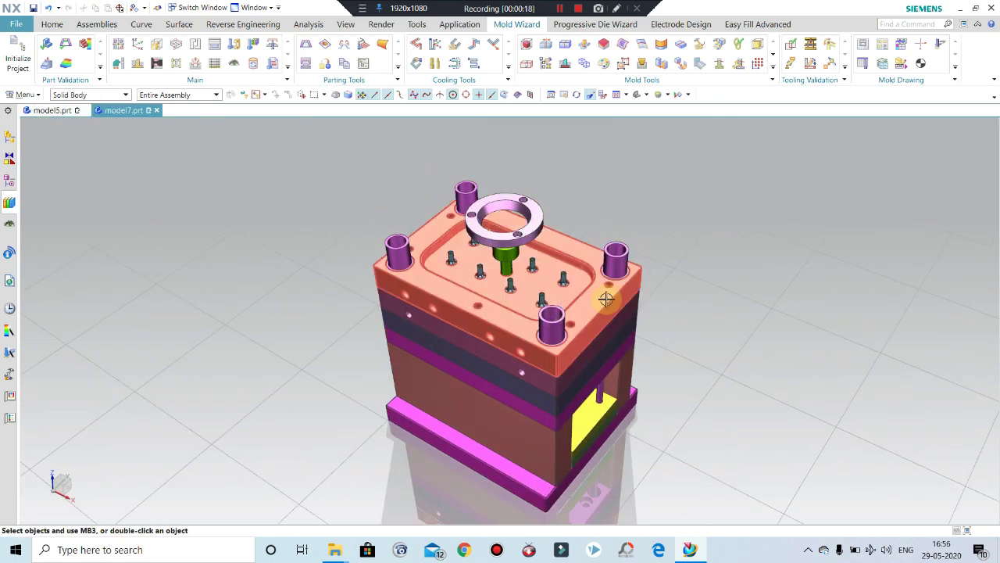
key("ctrl+z")
key("ctrl+b")
key("ctrl+z")
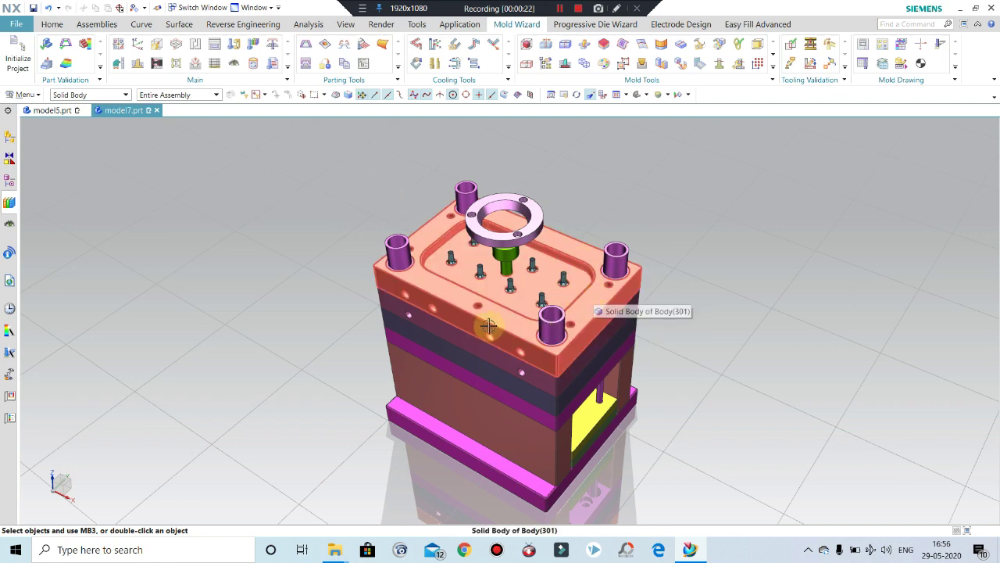
key("ctrl+b")
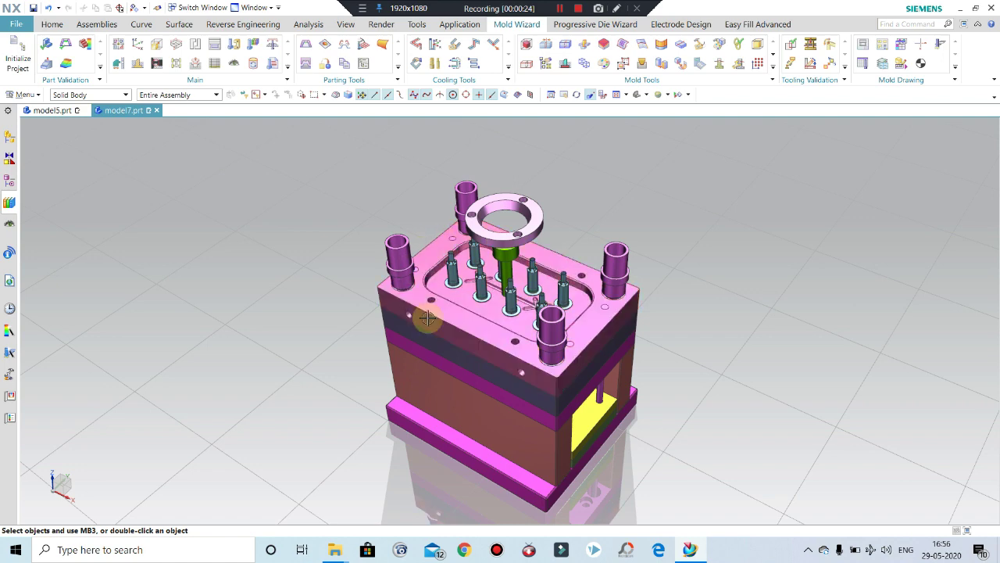